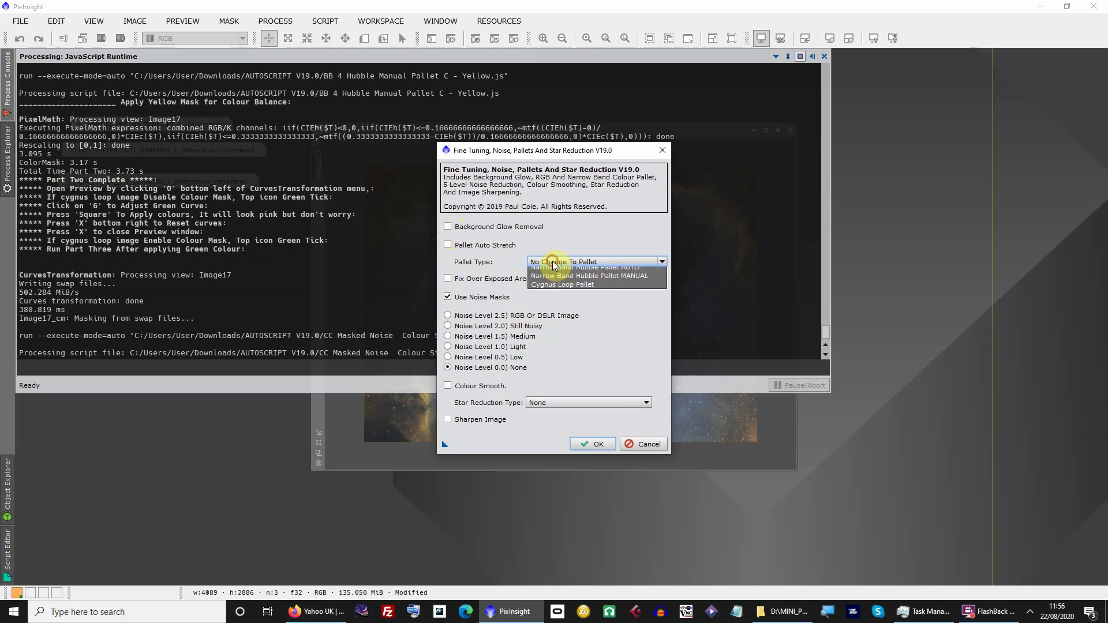
Run the fine-tuning script with noise masks, Noise Level 1.0 Light, Colour Smooth and Star Reduction Round, leaving the palette unchanged.
click(553, 261)
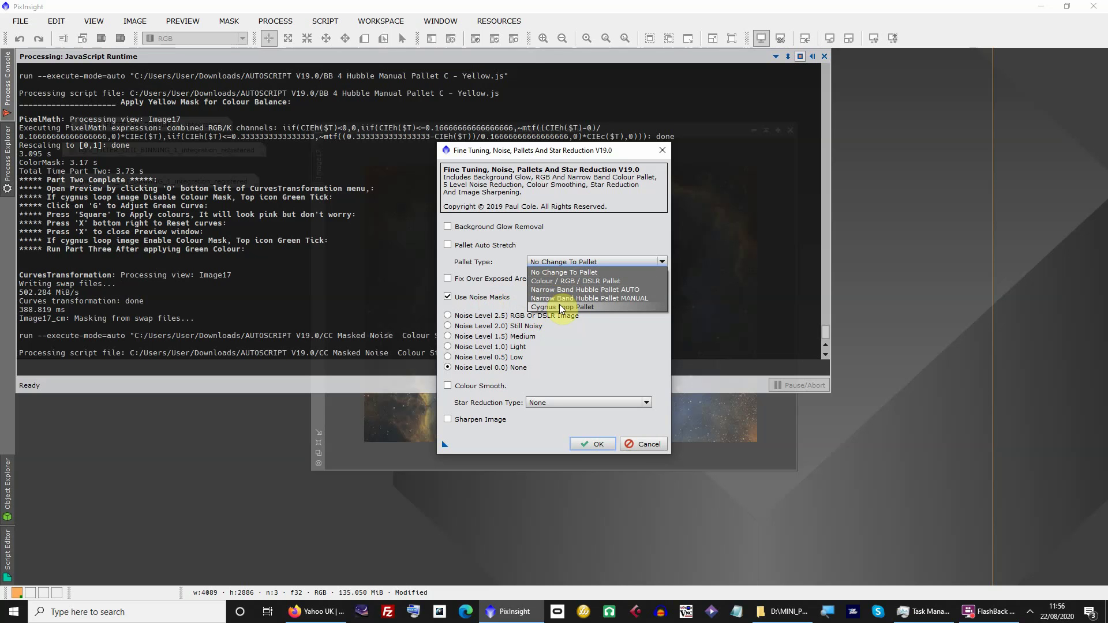
click(489, 295)
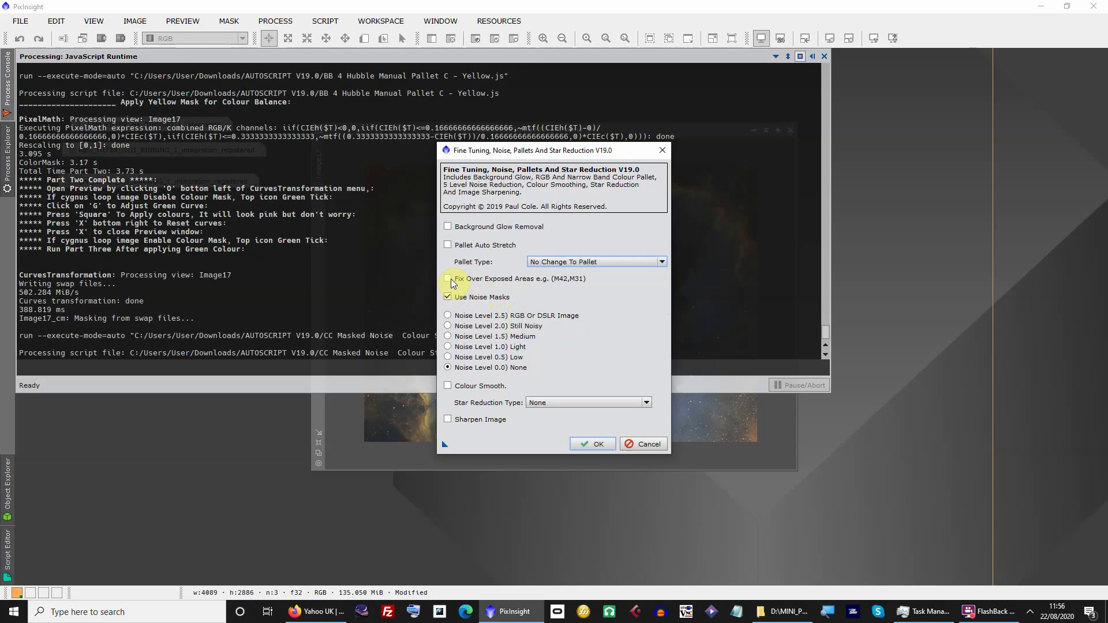
mouse_move(451, 279)
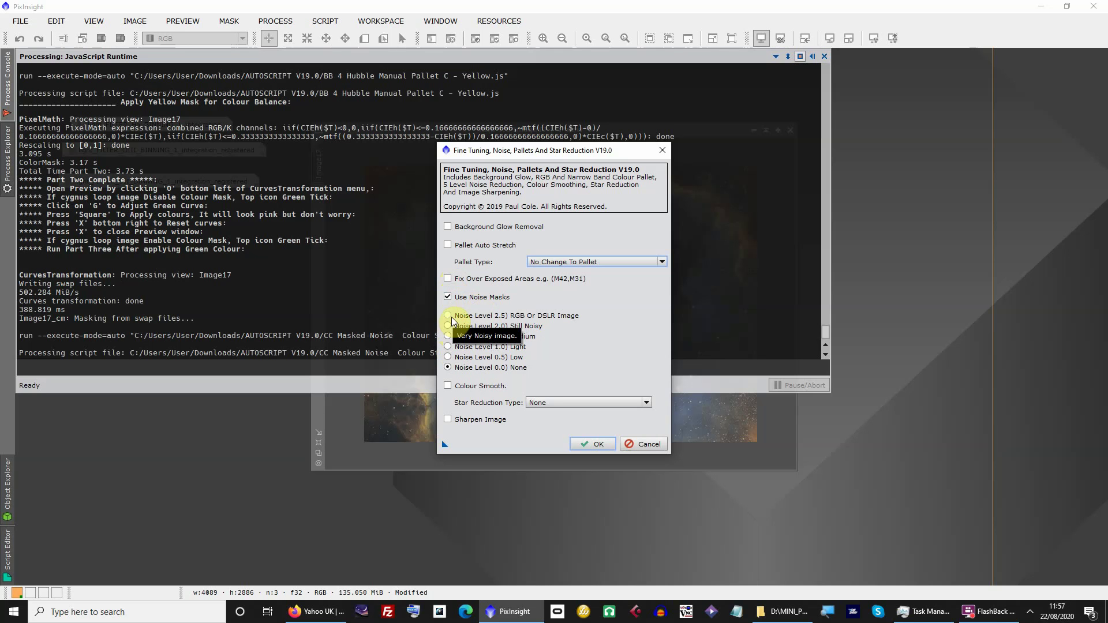
click(448, 348)
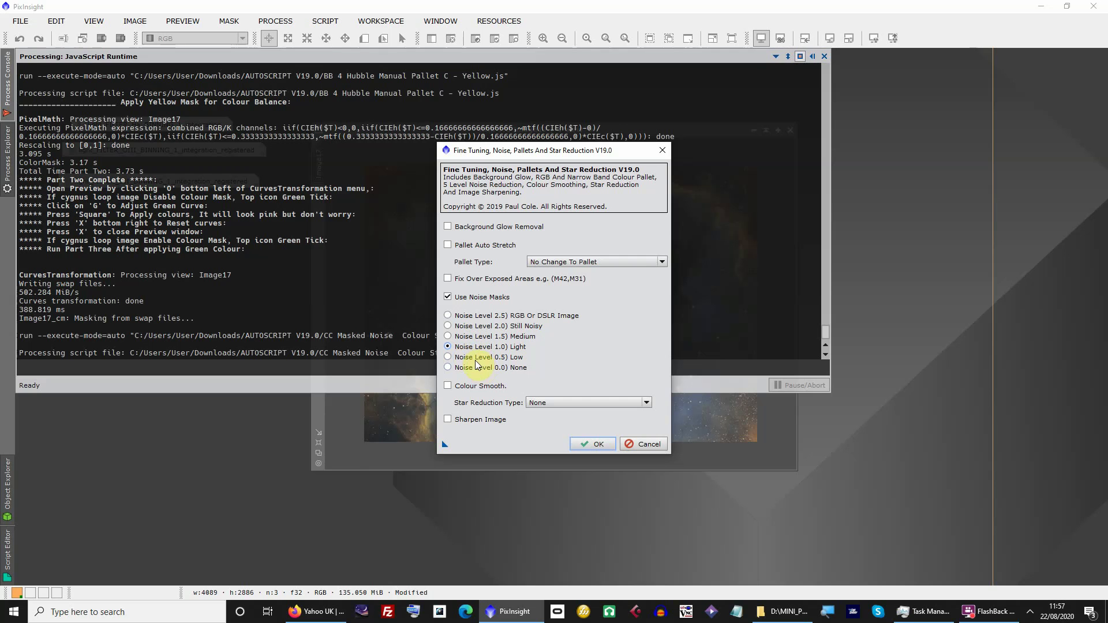
click(448, 387)
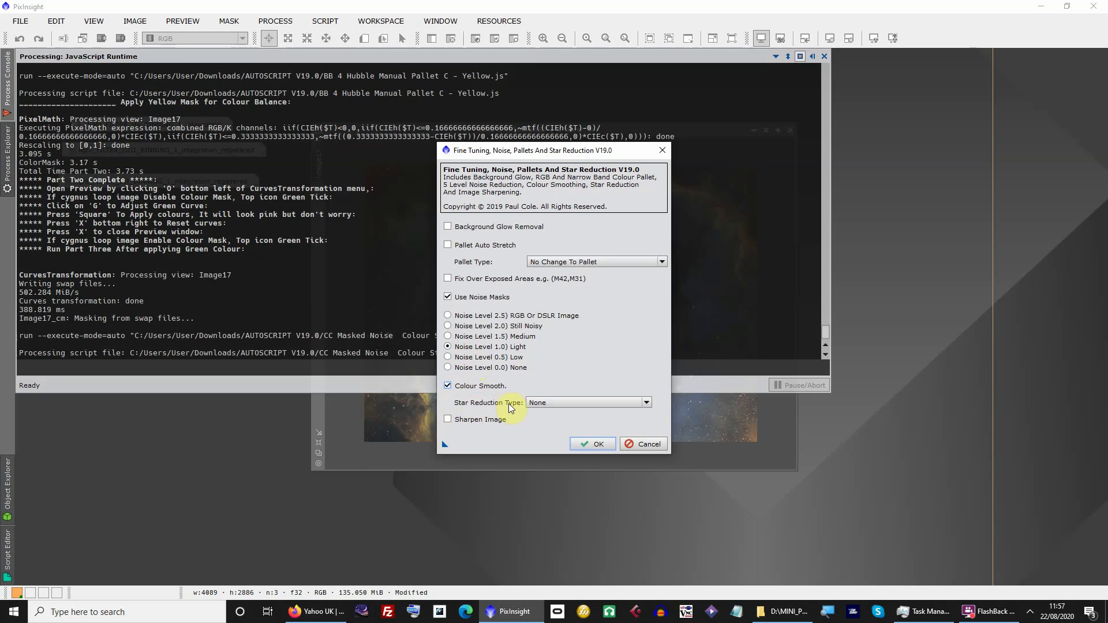
click(554, 403)
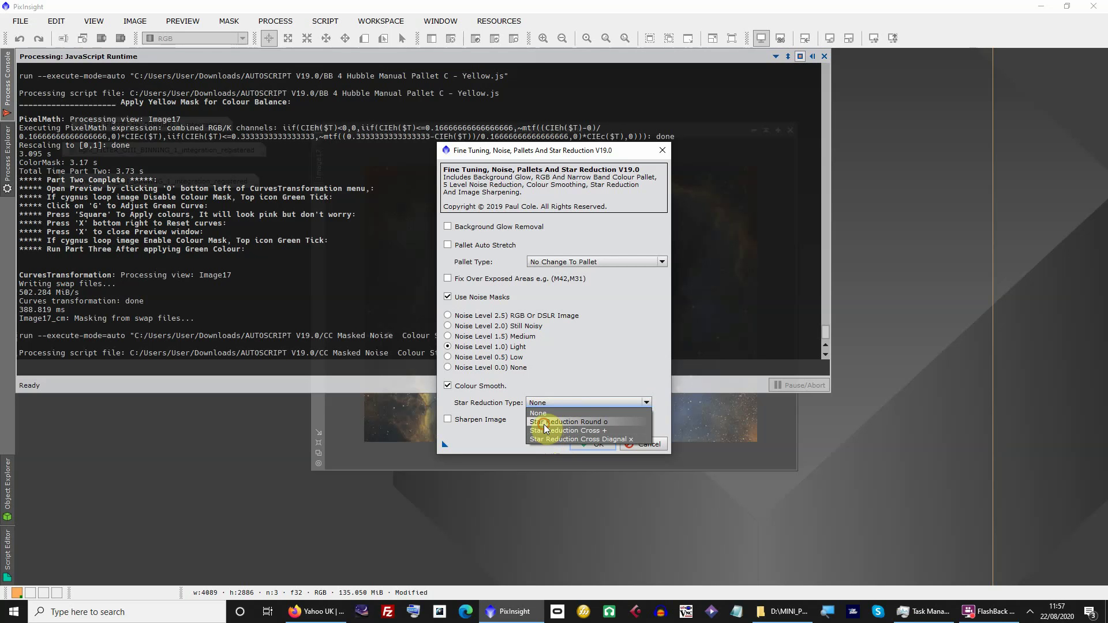
click(544, 424)
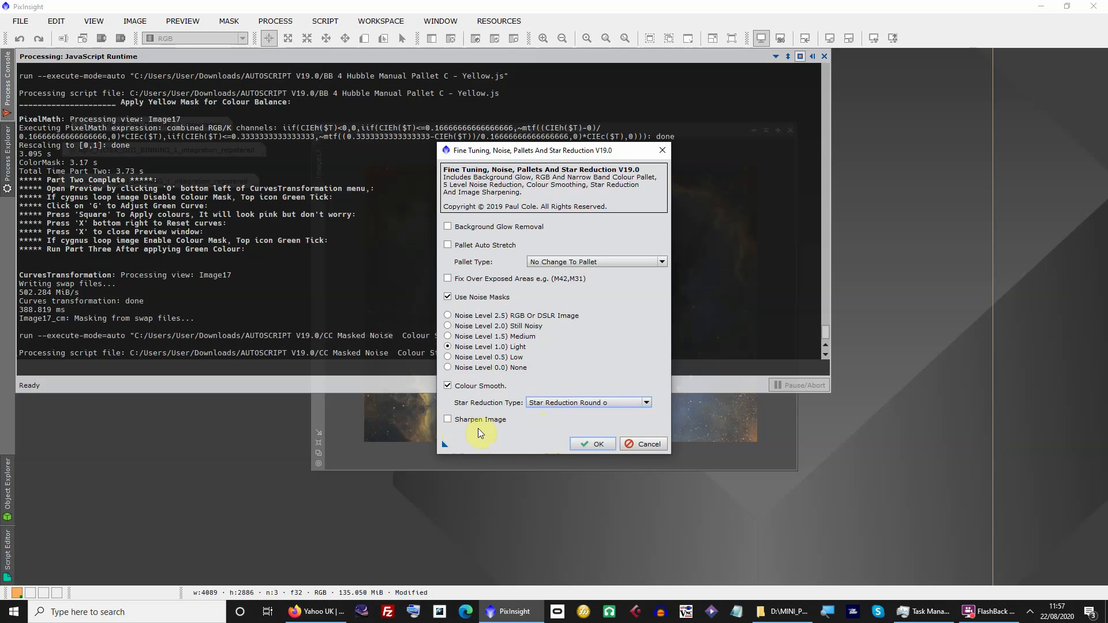
click(584, 444)
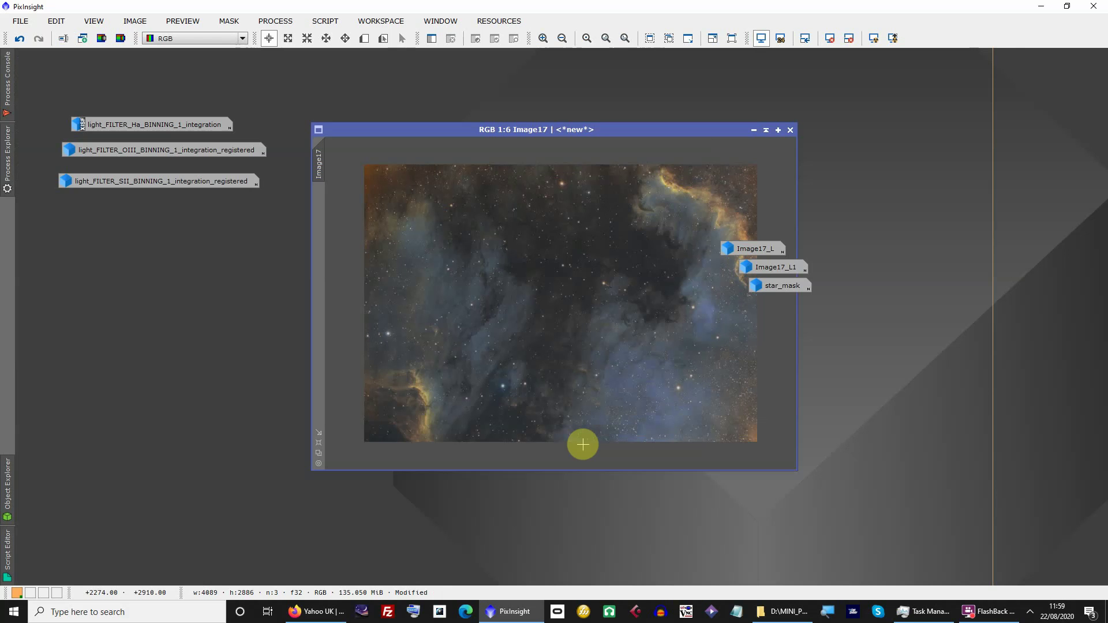
Compare the nebula's bright ridge at 1:1 before and after the noise and star reduction using undo and redo, hiding the mask overlay.
scroll(621, 361, up, 5)
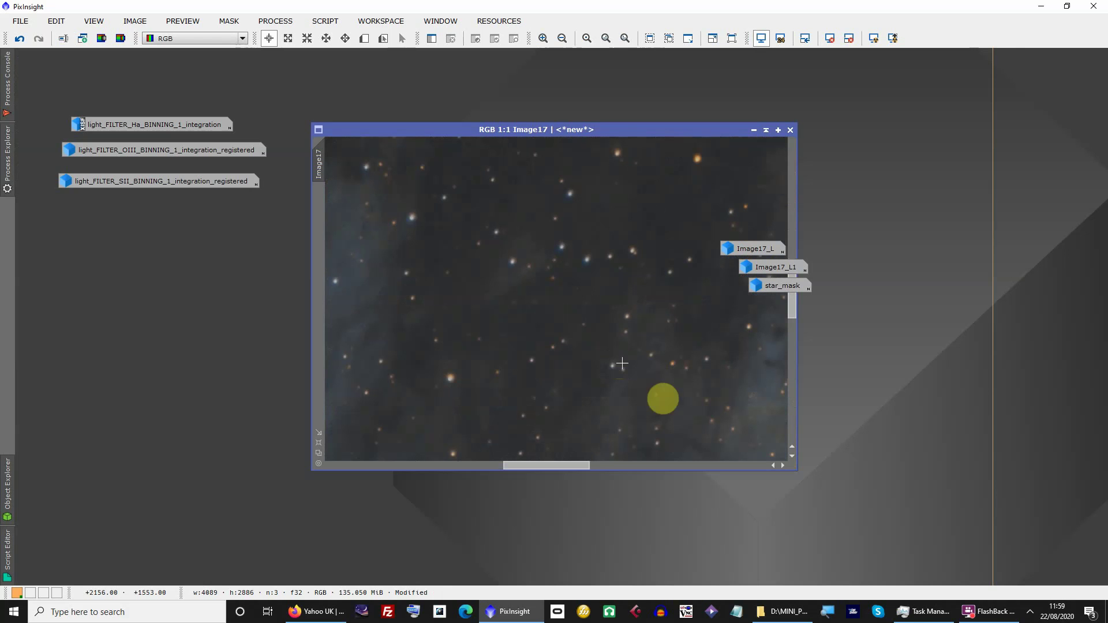
drag(556, 466, 733, 428)
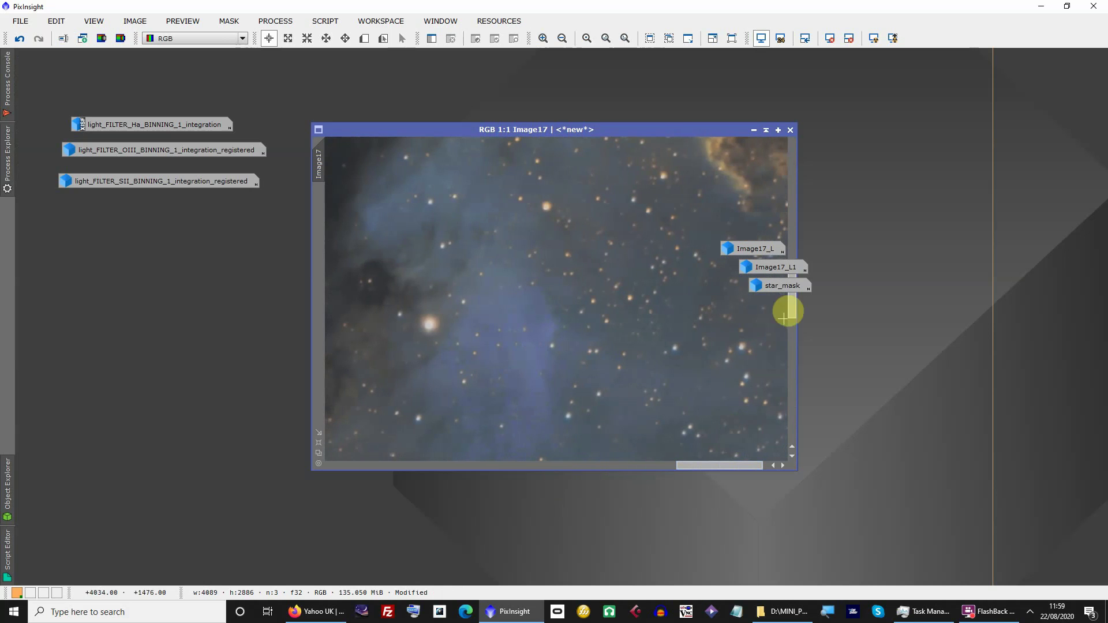
drag(786, 317, 777, 203)
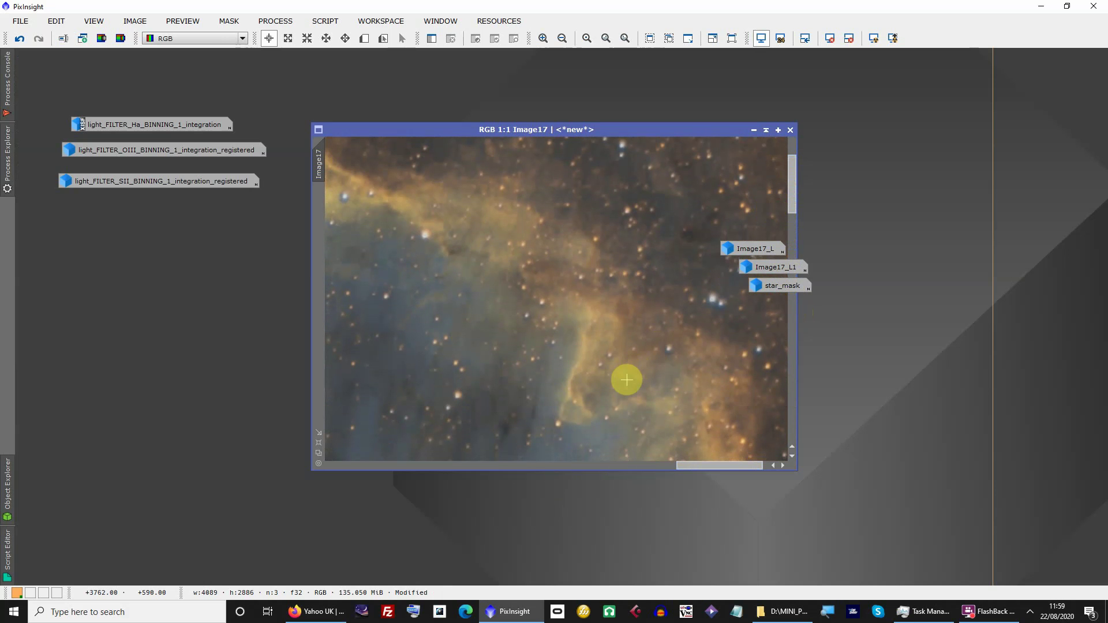
key(ctrl+z)
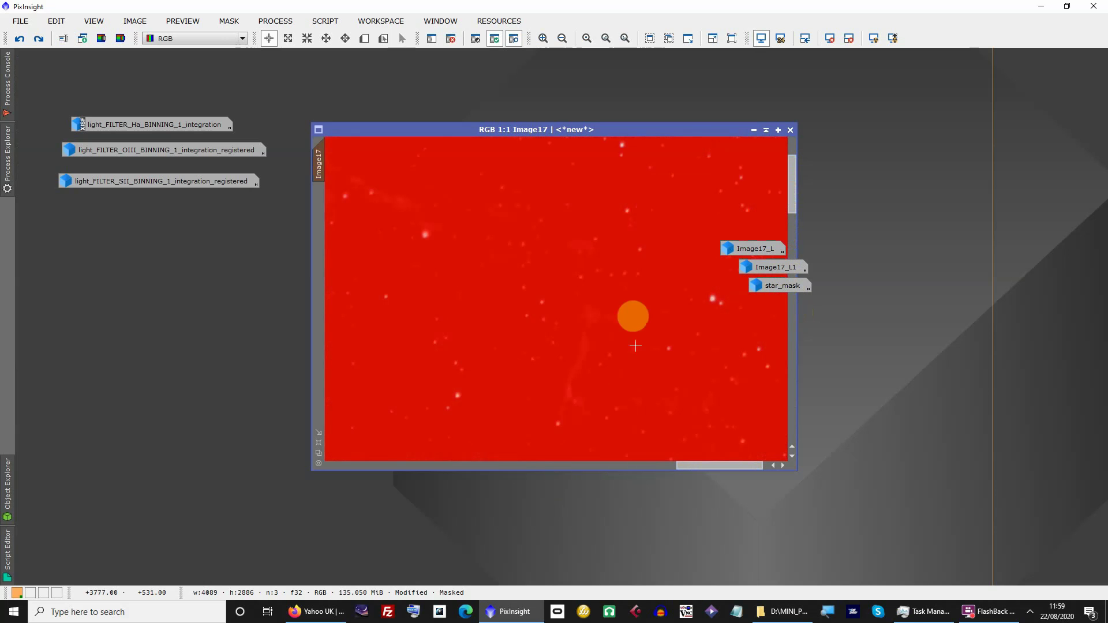
click(514, 42)
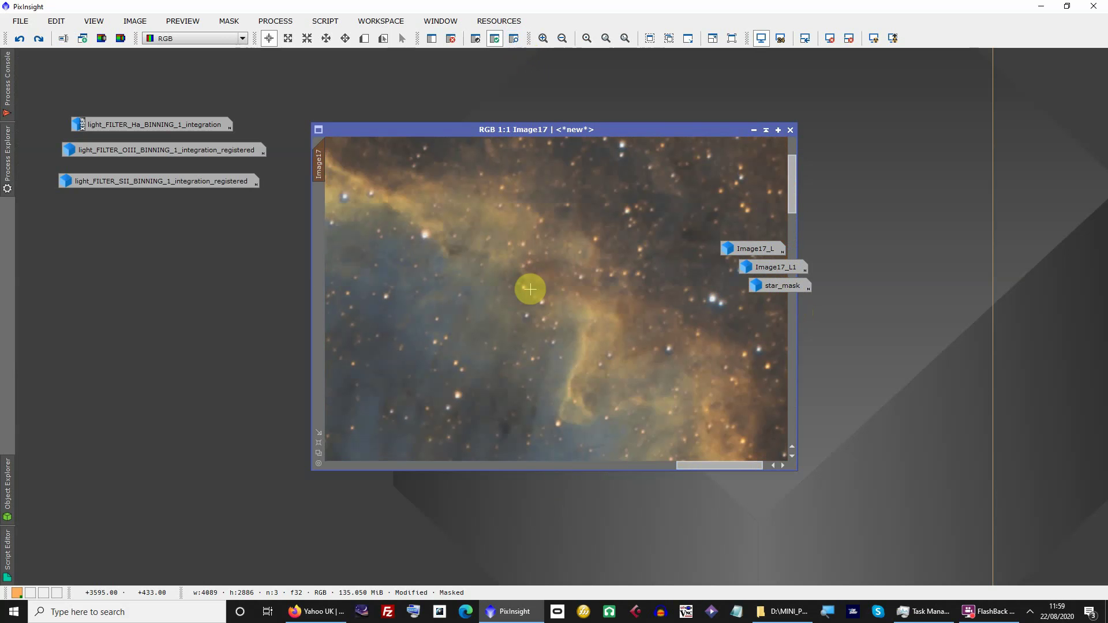
key(ctrl+z)
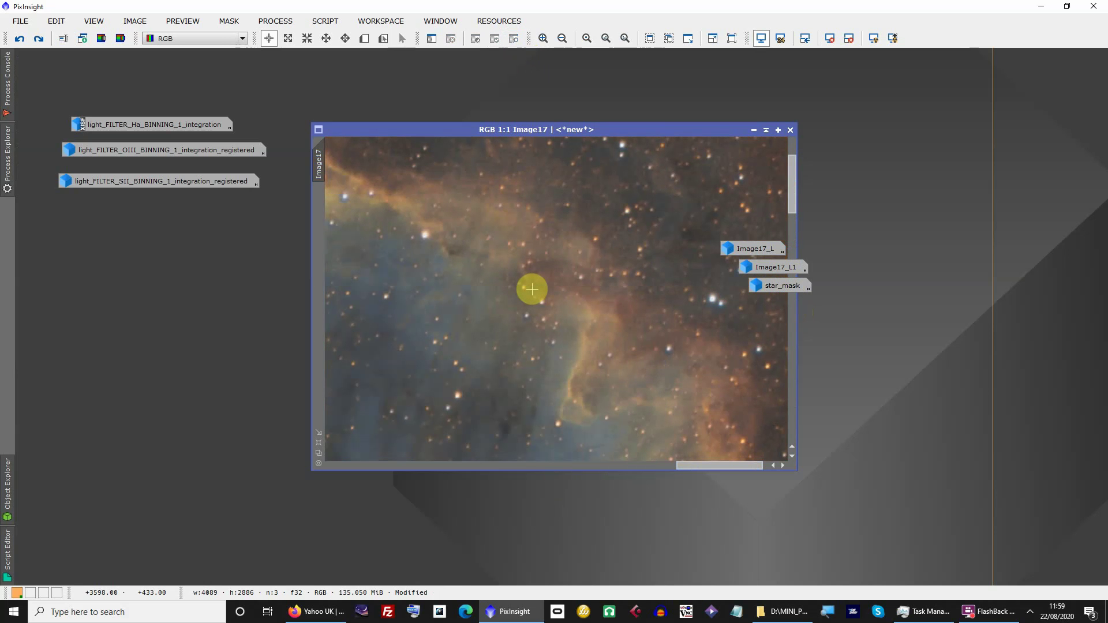
key(ctrl+y)
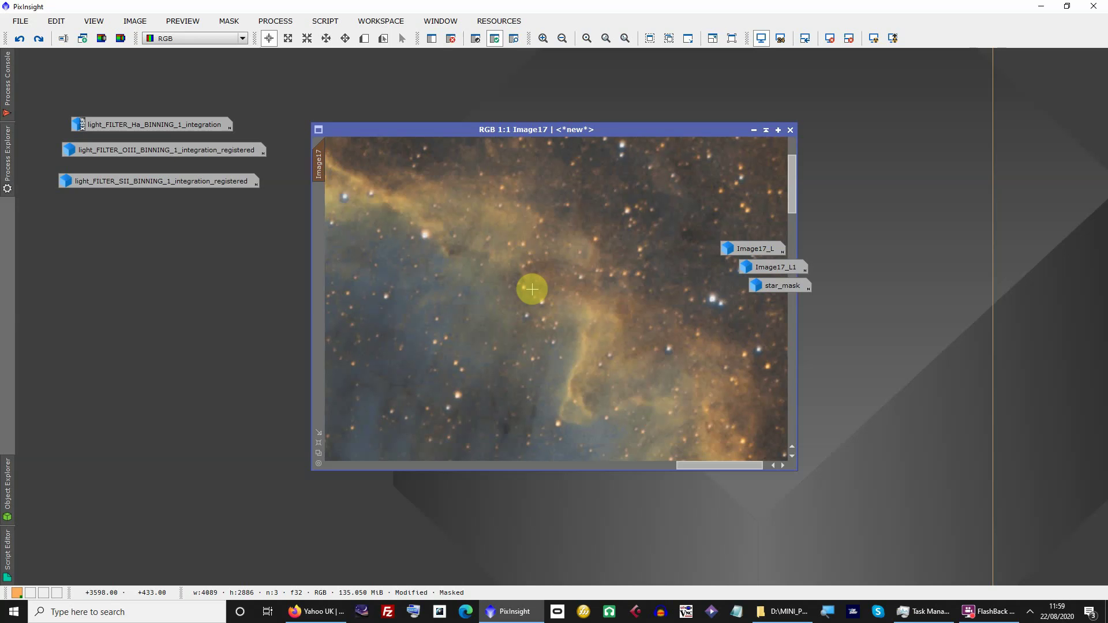
key(ctrl+shift+k)
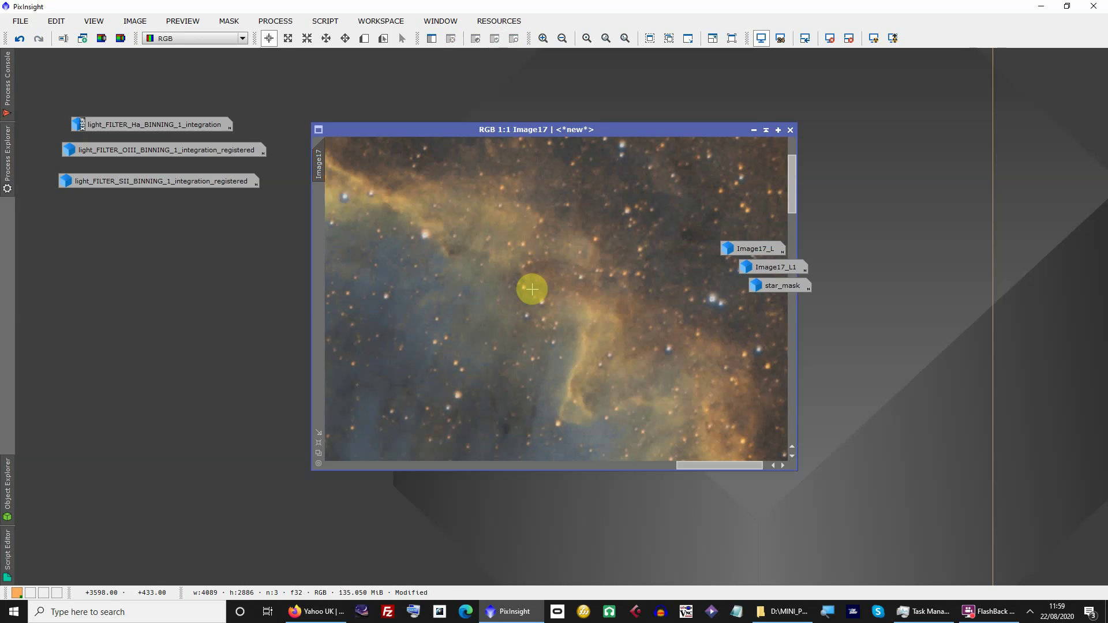
key(ctrl+y)
key(ctrl+shift+k)
Examine the processed Image17 as a whole and up close around the bright nebula ridge.
scroll(534, 289, up, 4)
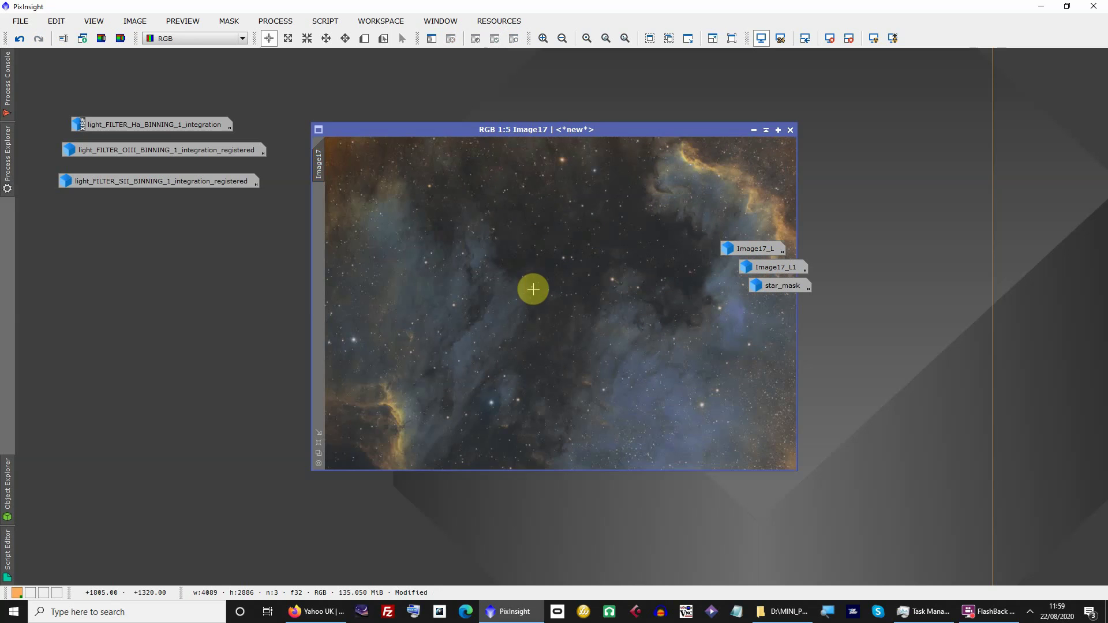
scroll(534, 288, down, 2)
click(626, 466)
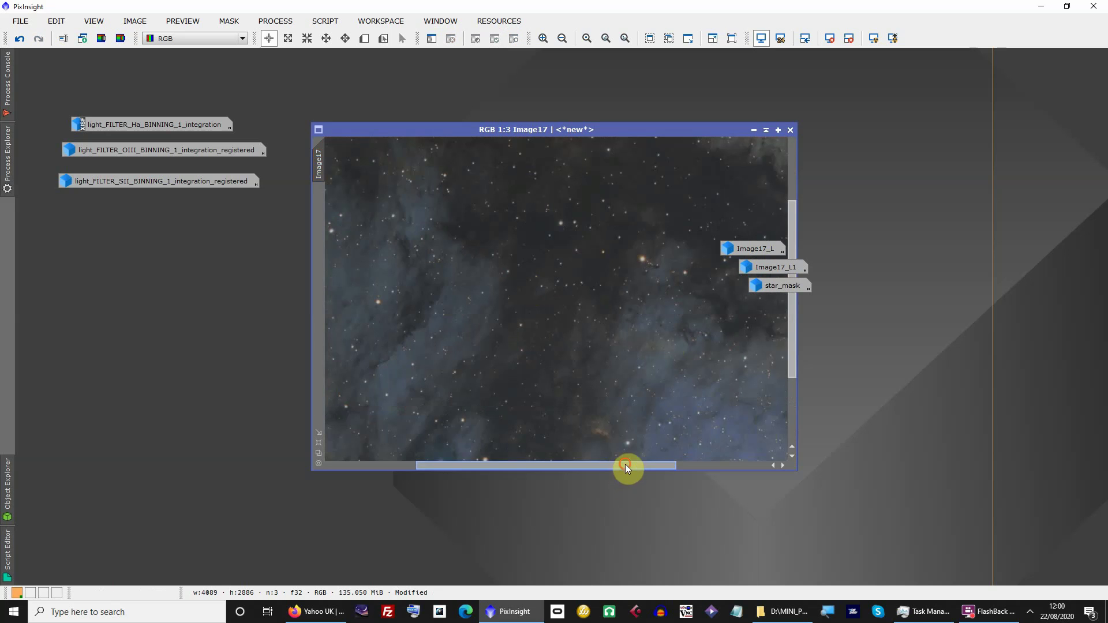
drag(625, 464, 731, 438)
drag(795, 335, 807, 254)
scroll(658, 299, down, 1)
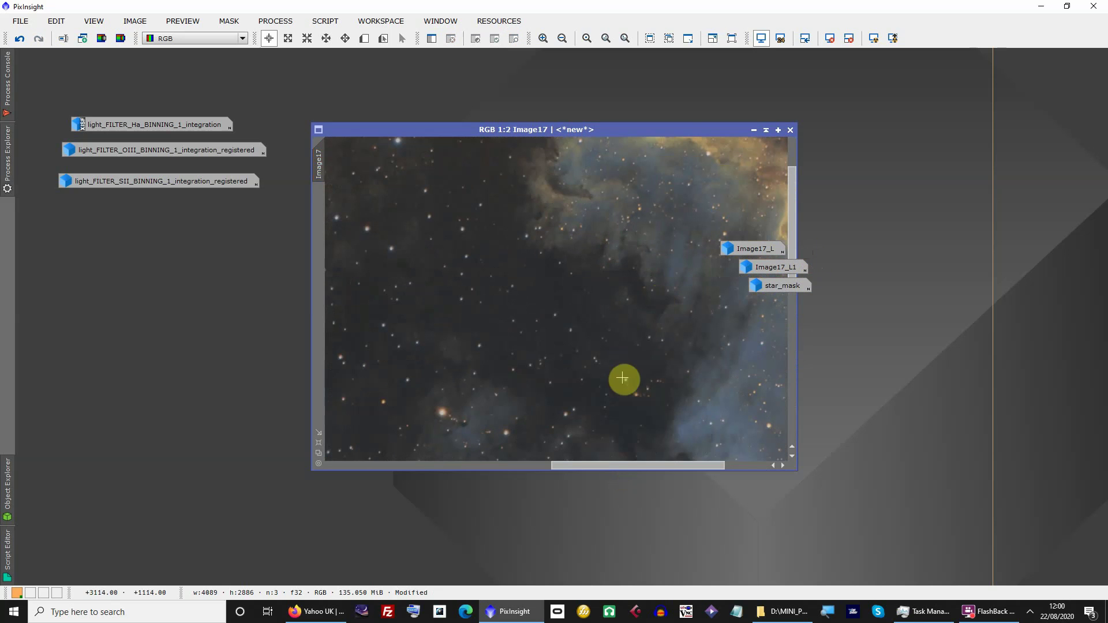
drag(692, 465, 797, 196)
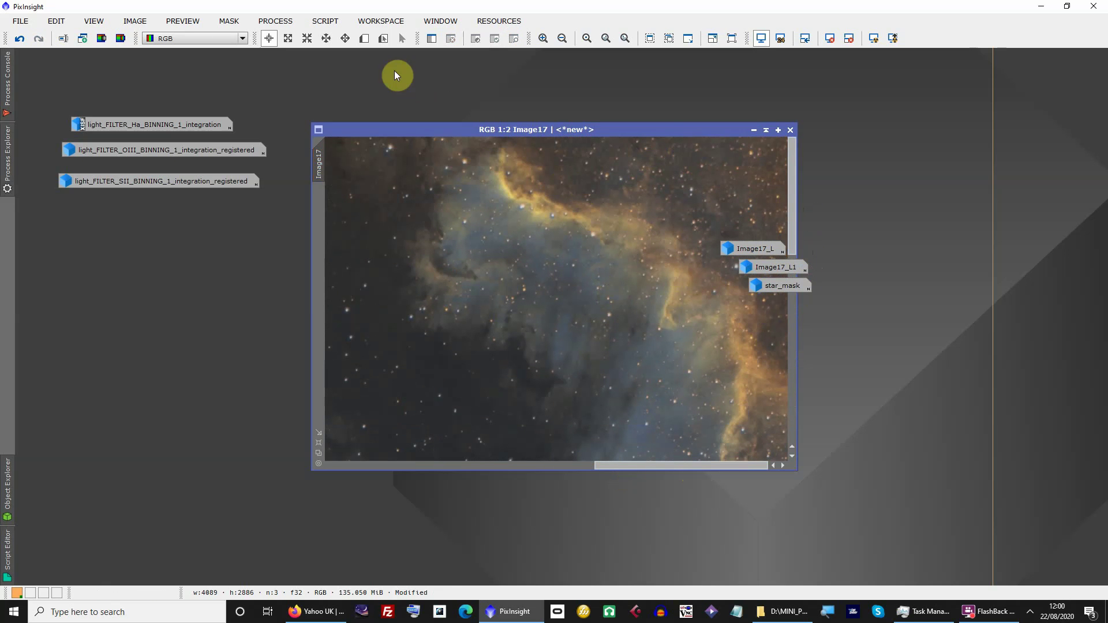
Run the AutoScript Fine Tuning, Noise, Pallets And Star Reduction script on Image17 with only Sharpen Image added to its default options.
click(326, 22)
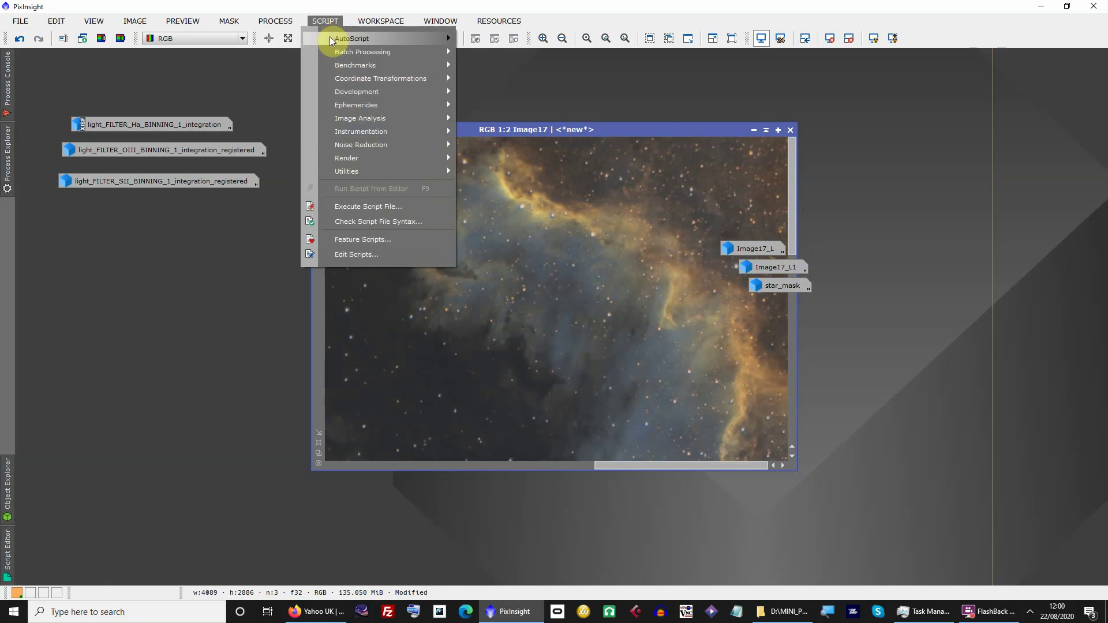
mouse_move(355, 41)
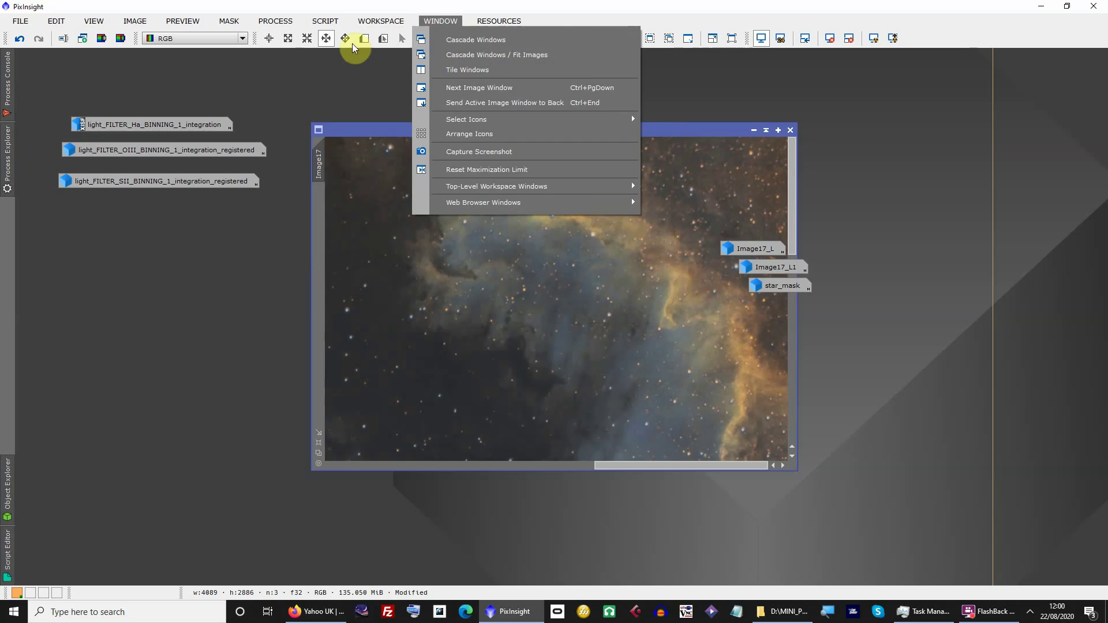
mouse_move(421, 42)
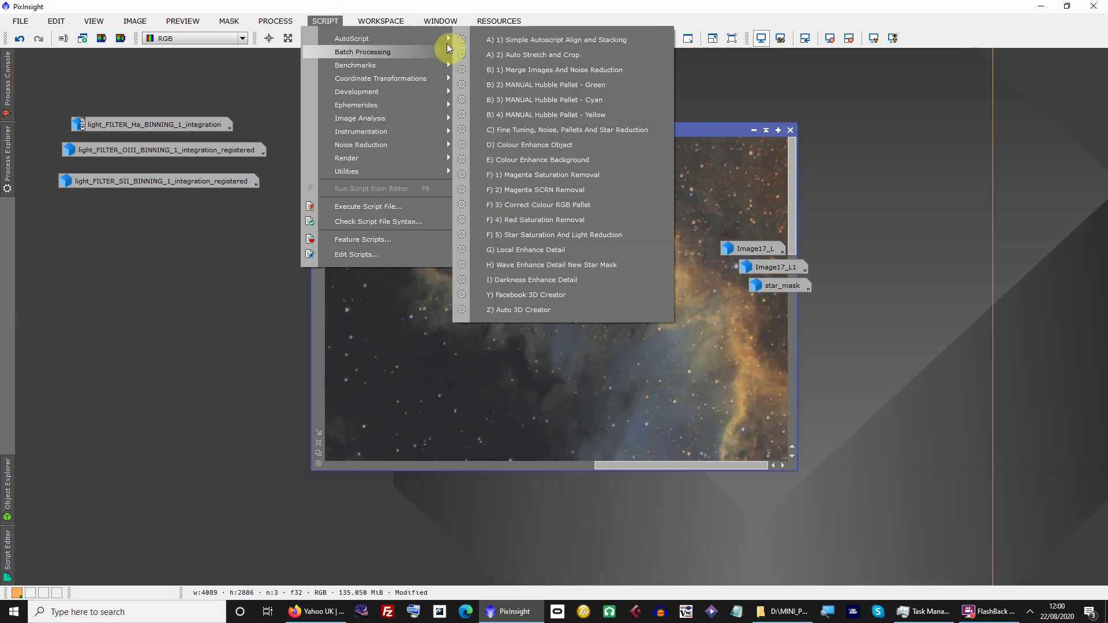
click(514, 130)
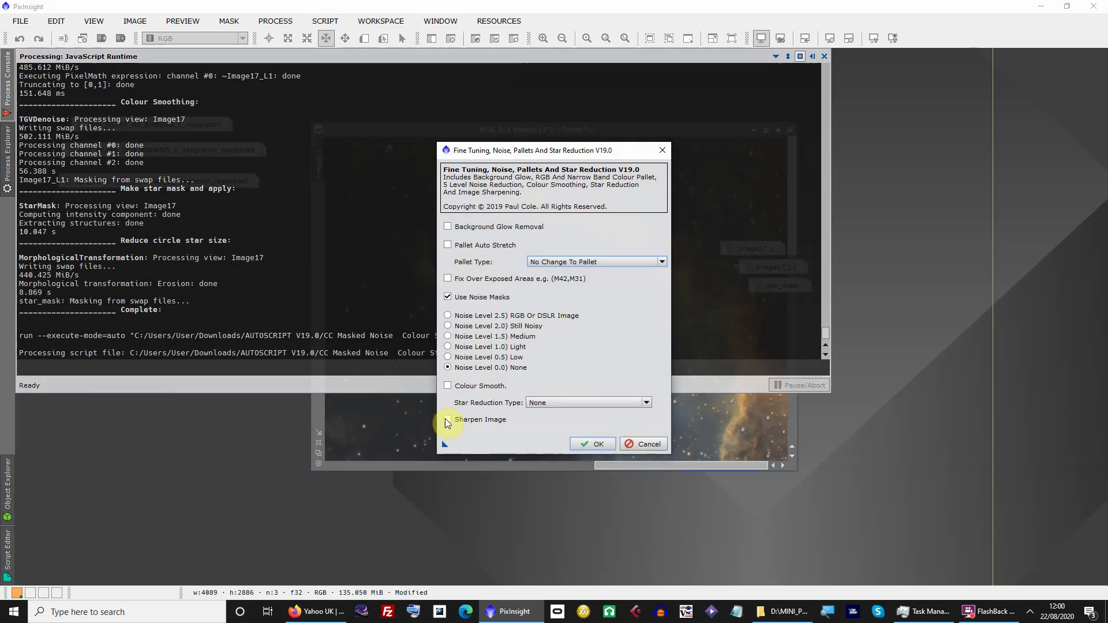
click(449, 420)
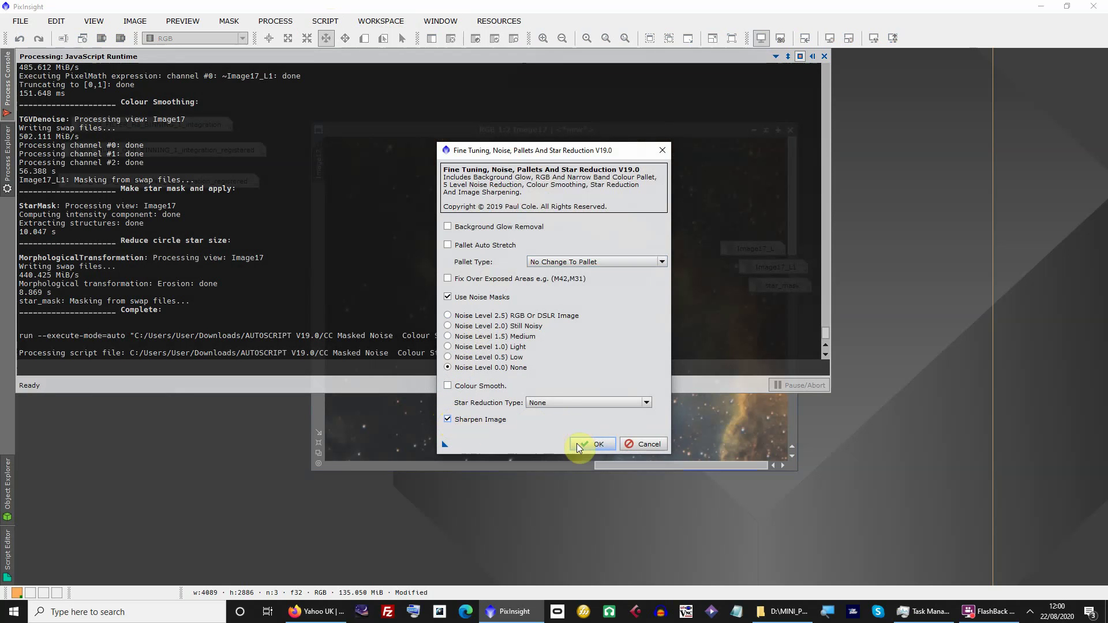
click(595, 444)
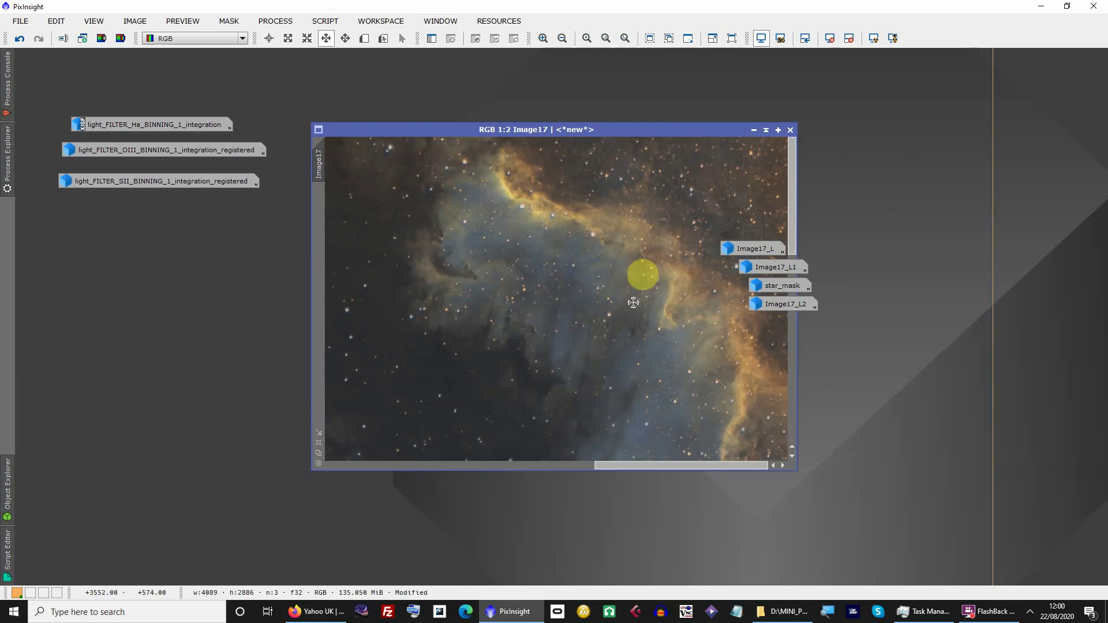
Compare the nebula ridge at 1:1 with and without the sharpening by undoing and redoing it.
scroll(648, 258, up, 1)
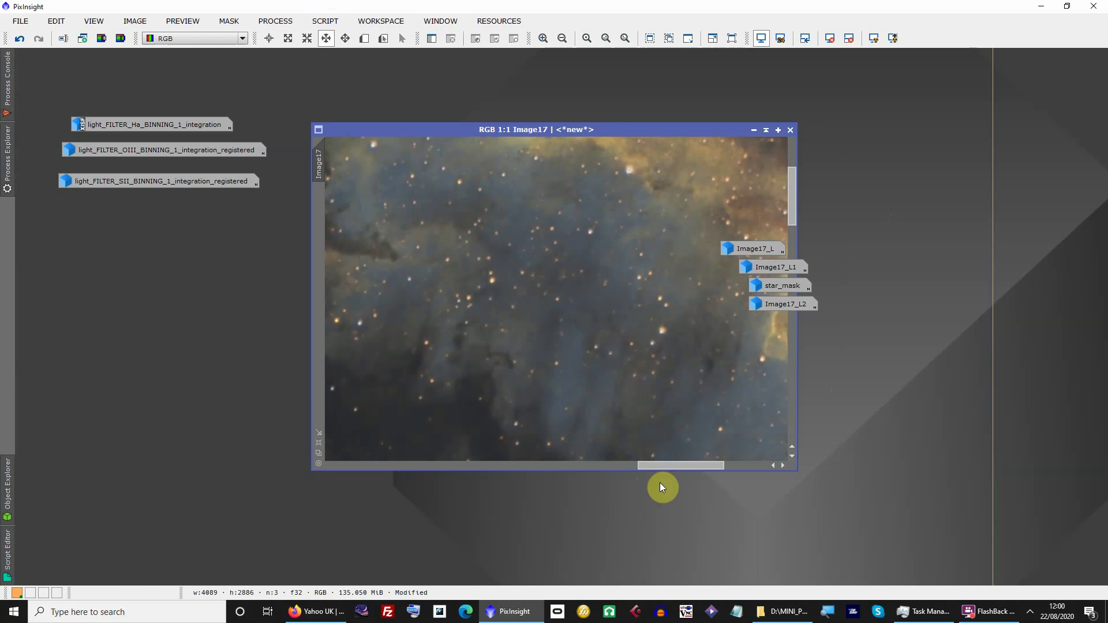
drag(660, 465, 690, 465)
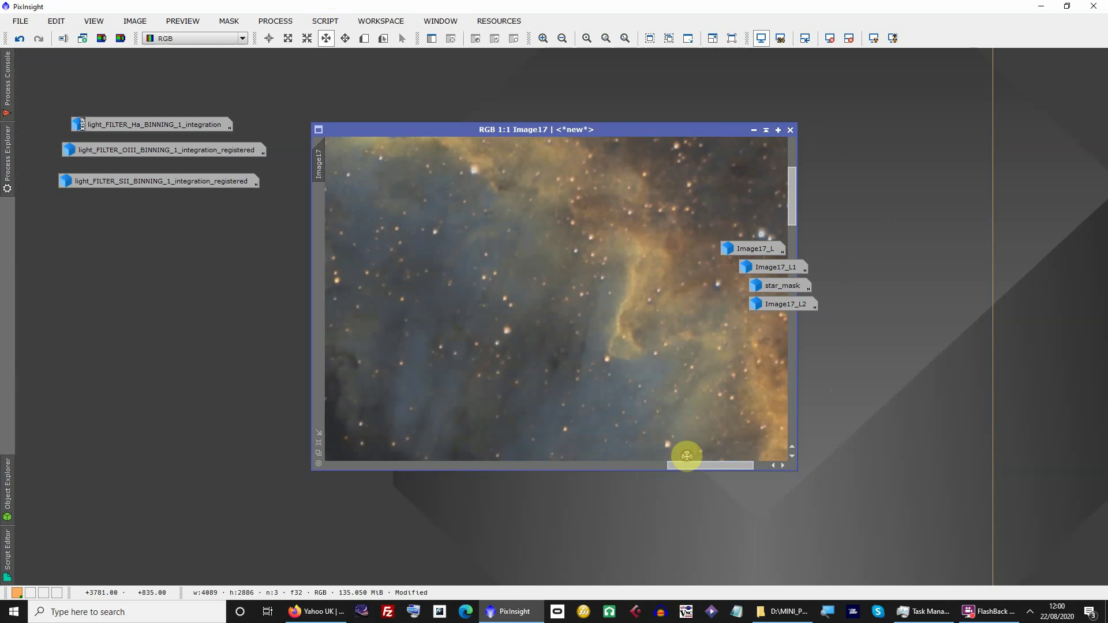
key(ctrl+z)
key(ctrl+y)
scroll(617, 448, down, 4)
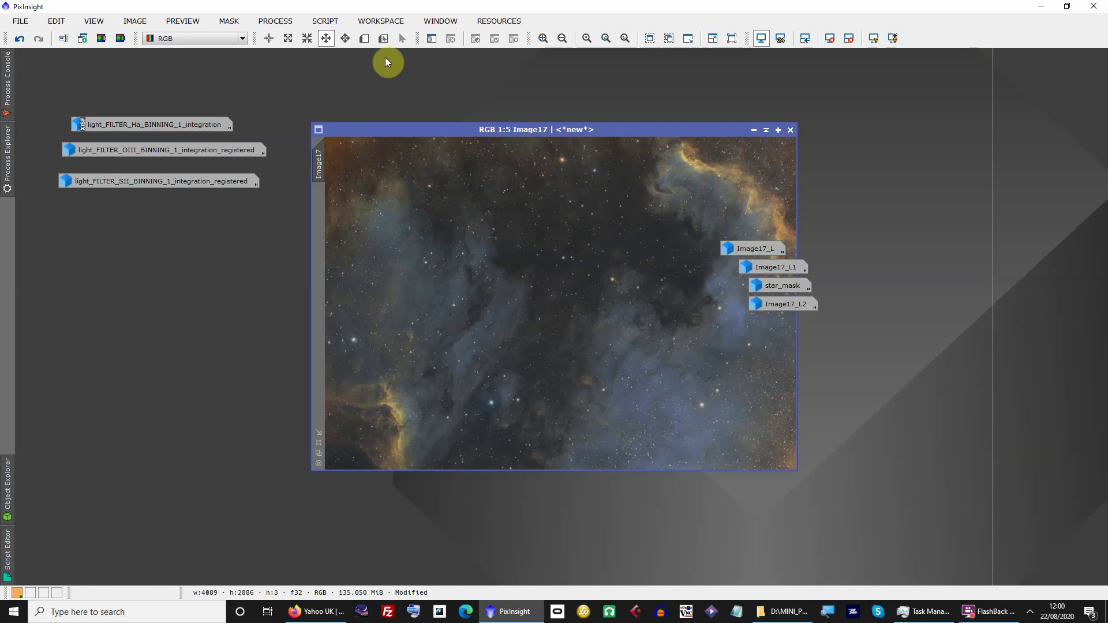
click(329, 23)
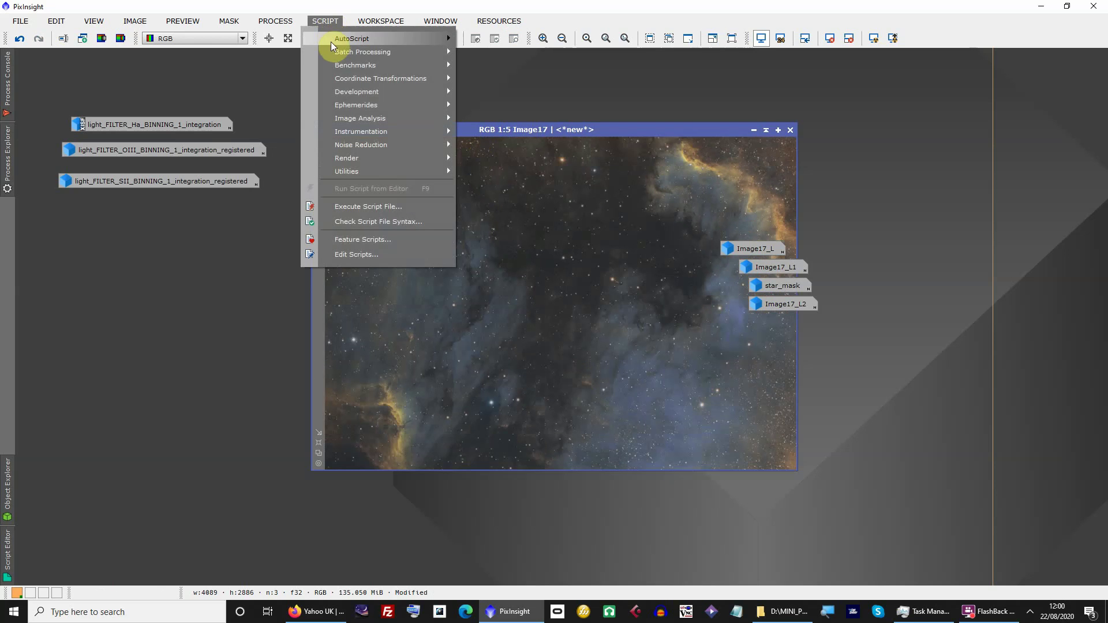
click(388, 21)
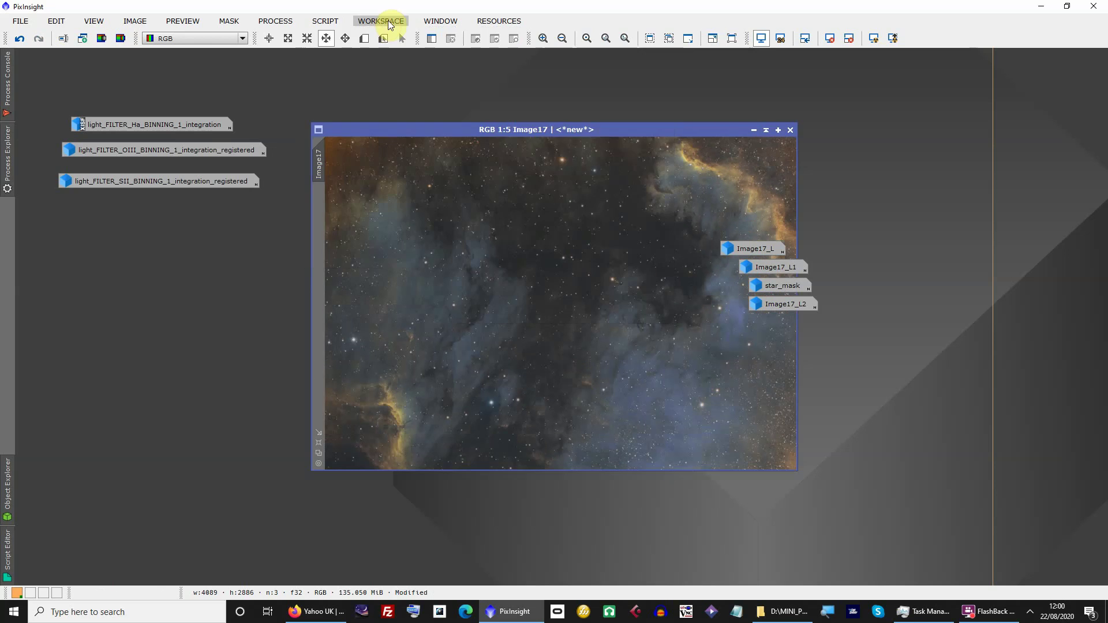
click(325, 21)
mouse_move(388, 39)
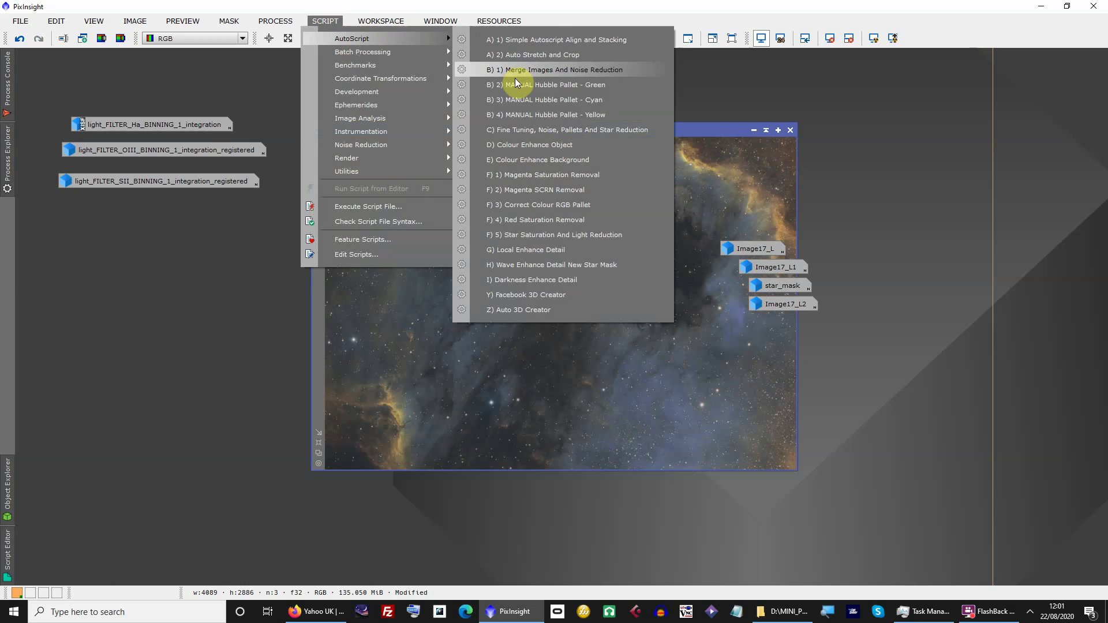
click(526, 133)
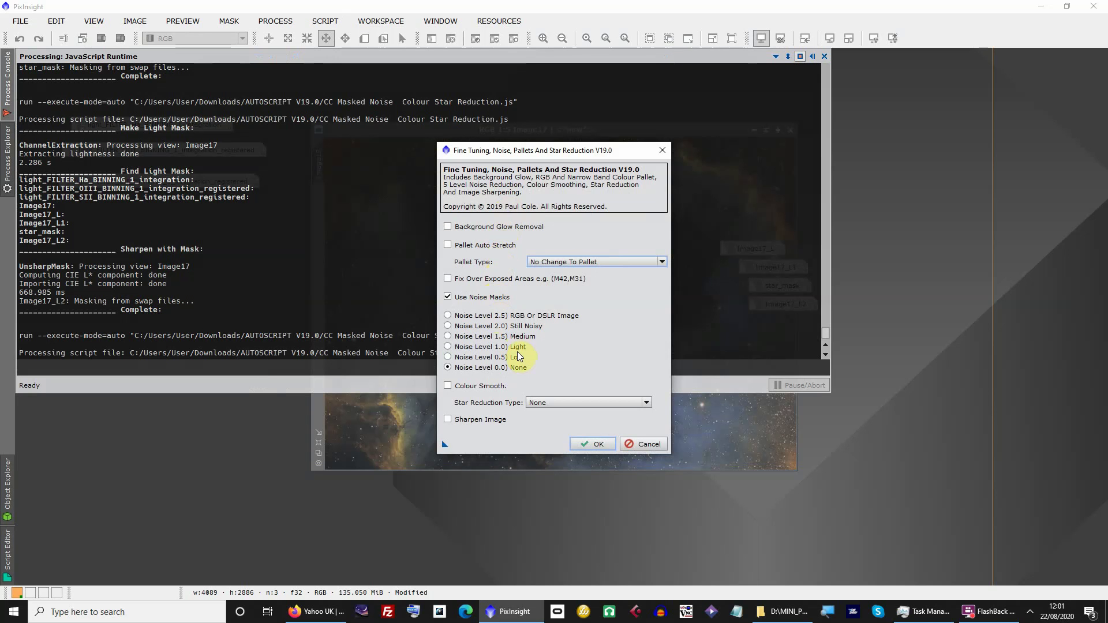
click(643, 444)
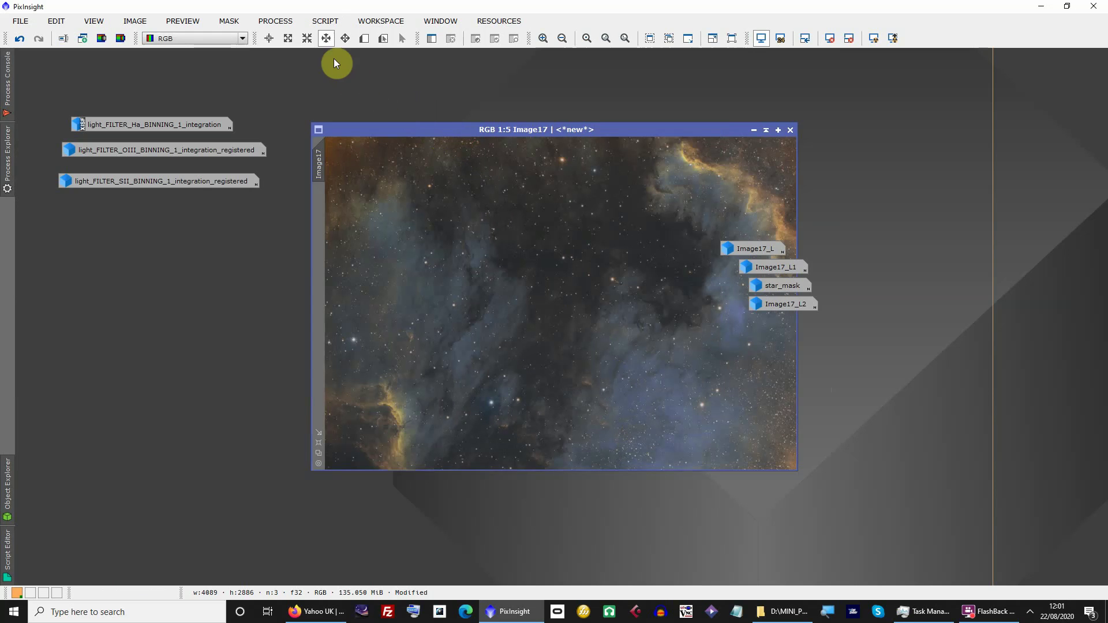
Bring up the list of AutoScript scripts.
click(328, 23)
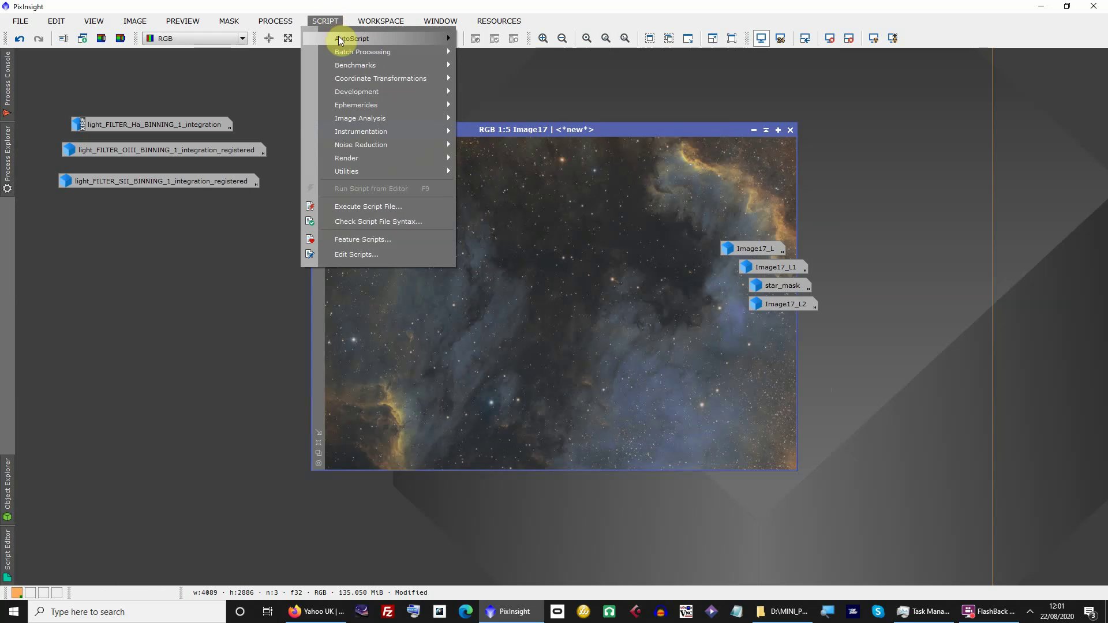
mouse_move(349, 44)
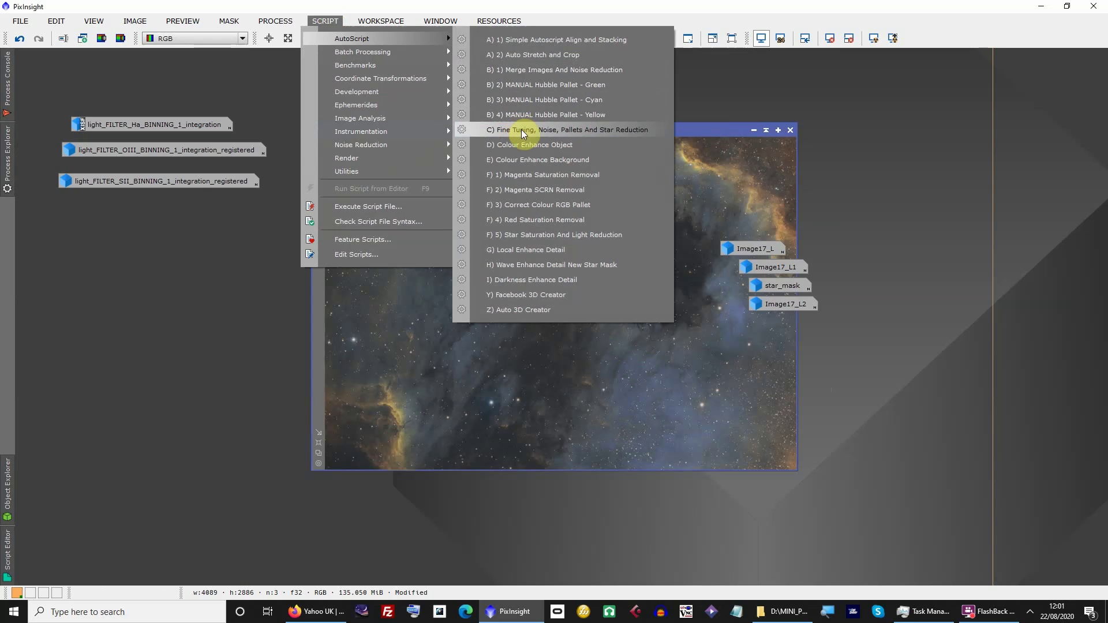